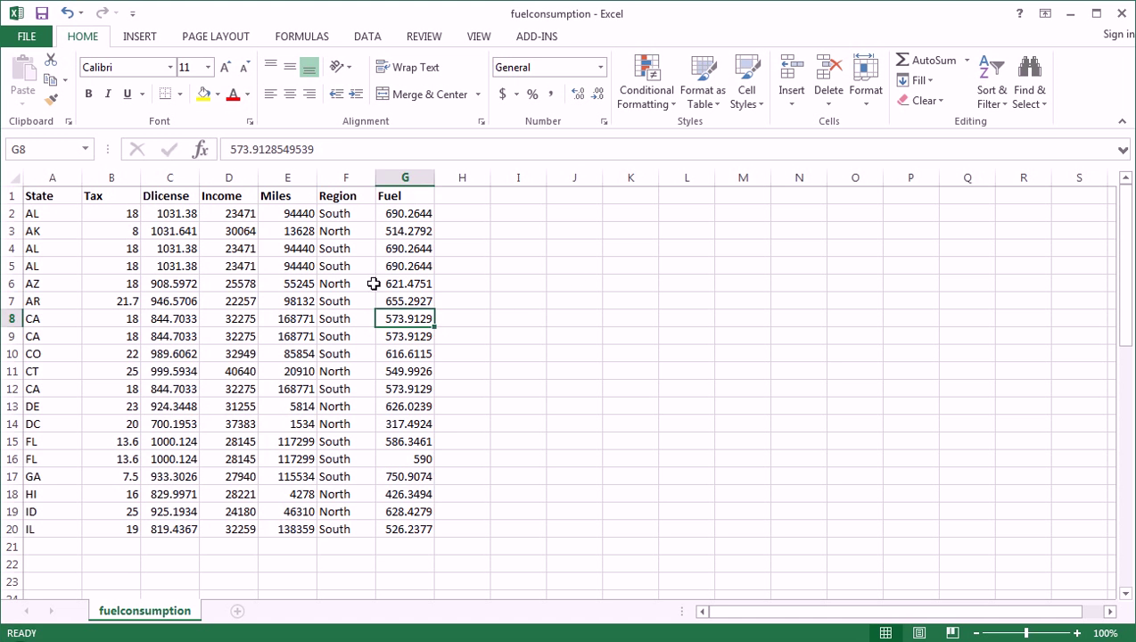
# Select the header row from State through Fuel.
pyautogui.click(84, 231)
pyautogui.click(46, 213)
pyautogui.moveTo(31, 194); pyautogui.dragTo(381, 195)
pyautogui.click(241, 230)
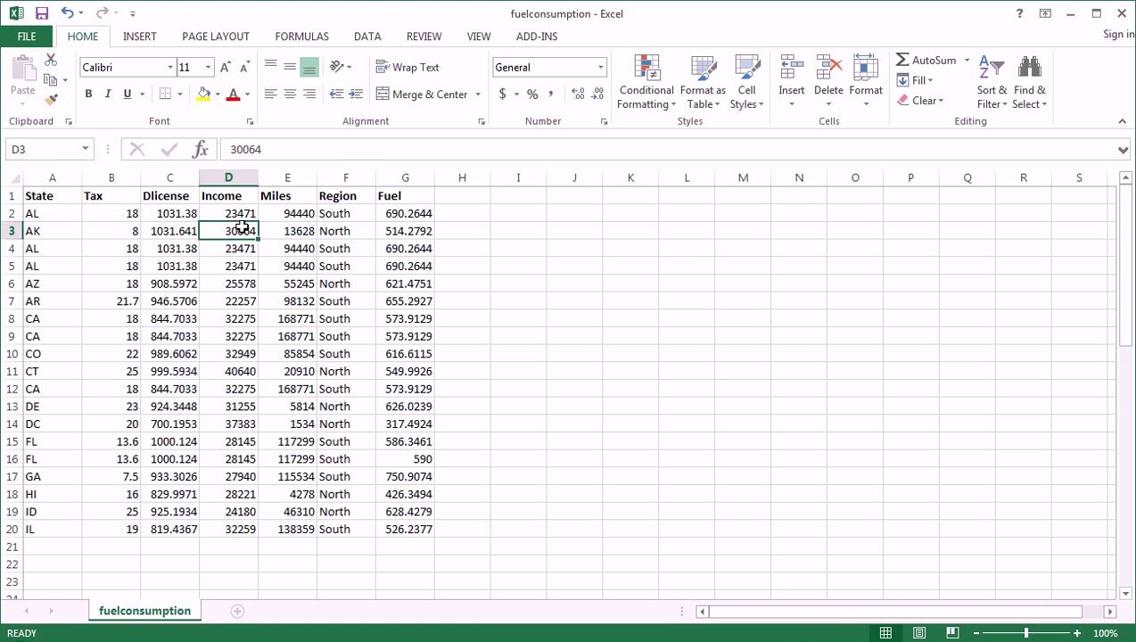
pyautogui.moveTo(42, 200); pyautogui.dragTo(431, 195)
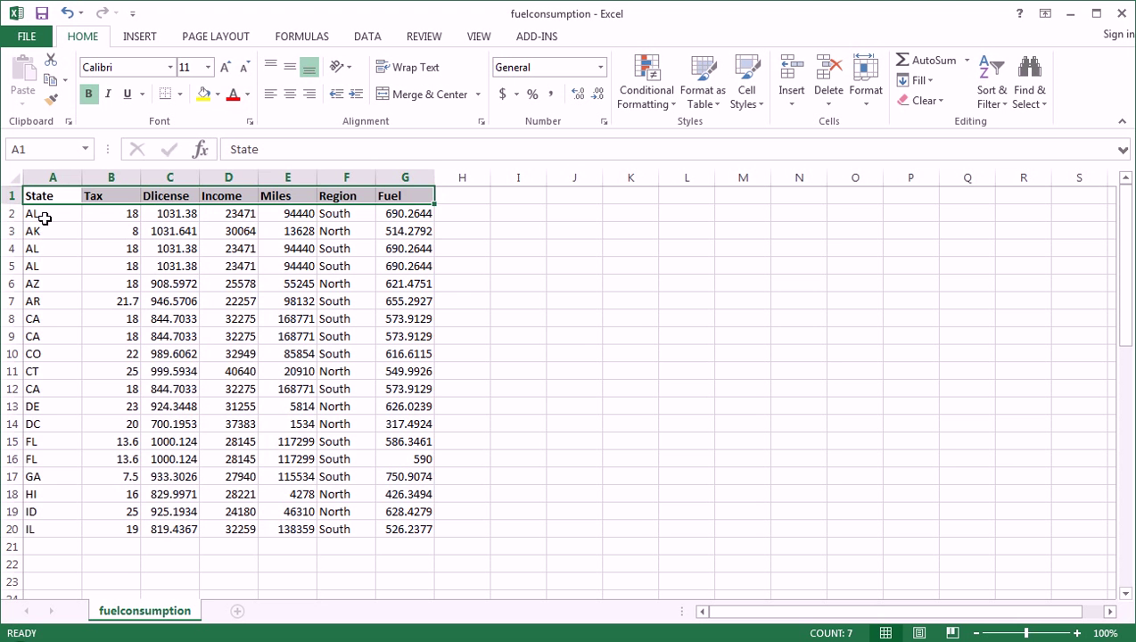
# Highlight blocks of the data values, ending with all State values in column A.
pyautogui.moveTo(45, 210); pyautogui.dragTo(402, 525)
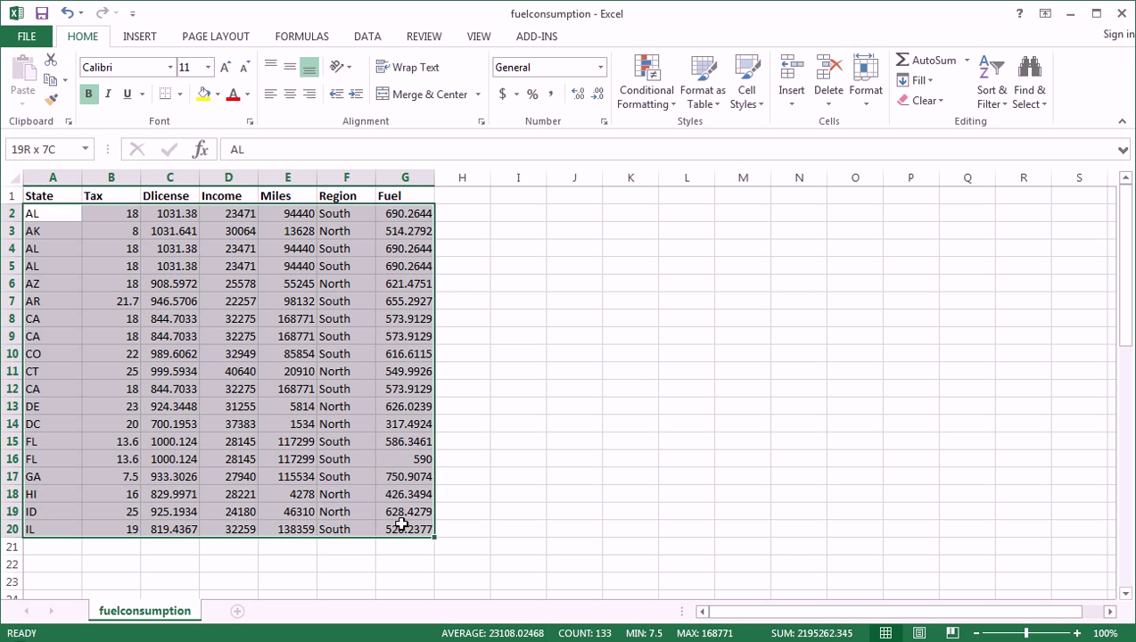
pyautogui.click(350, 498)
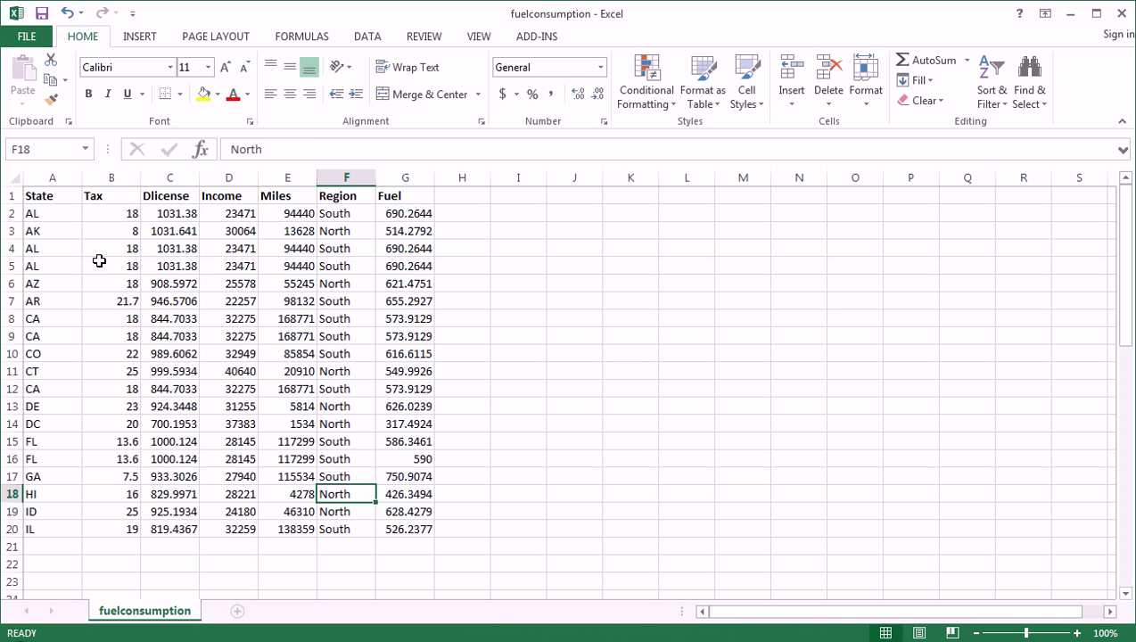
pyautogui.moveTo(119, 214); pyautogui.dragTo(400, 522)
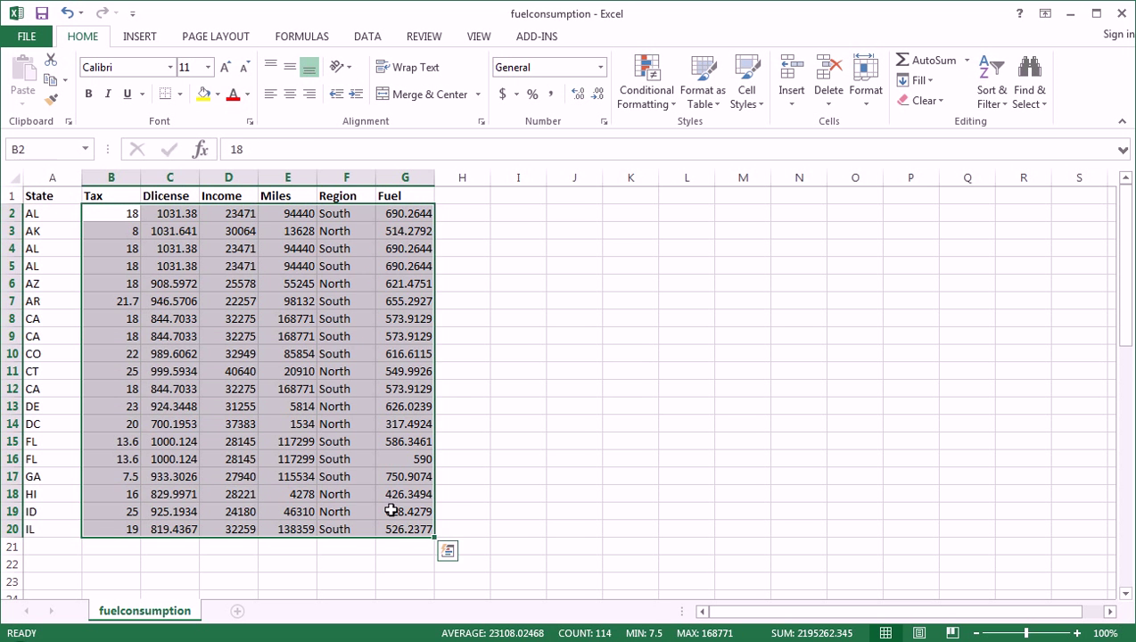
pyautogui.click(357, 493)
pyautogui.moveTo(111, 218); pyautogui.dragTo(214, 522)
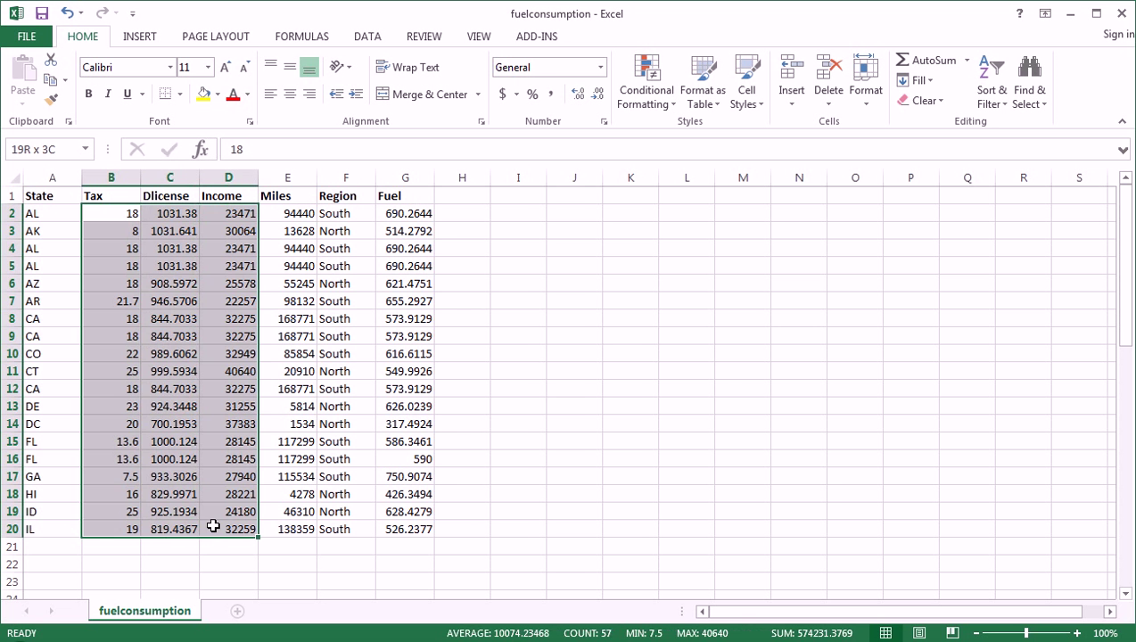
pyautogui.click(286, 511)
pyautogui.moveTo(299, 226); pyautogui.dragTo(329, 458)
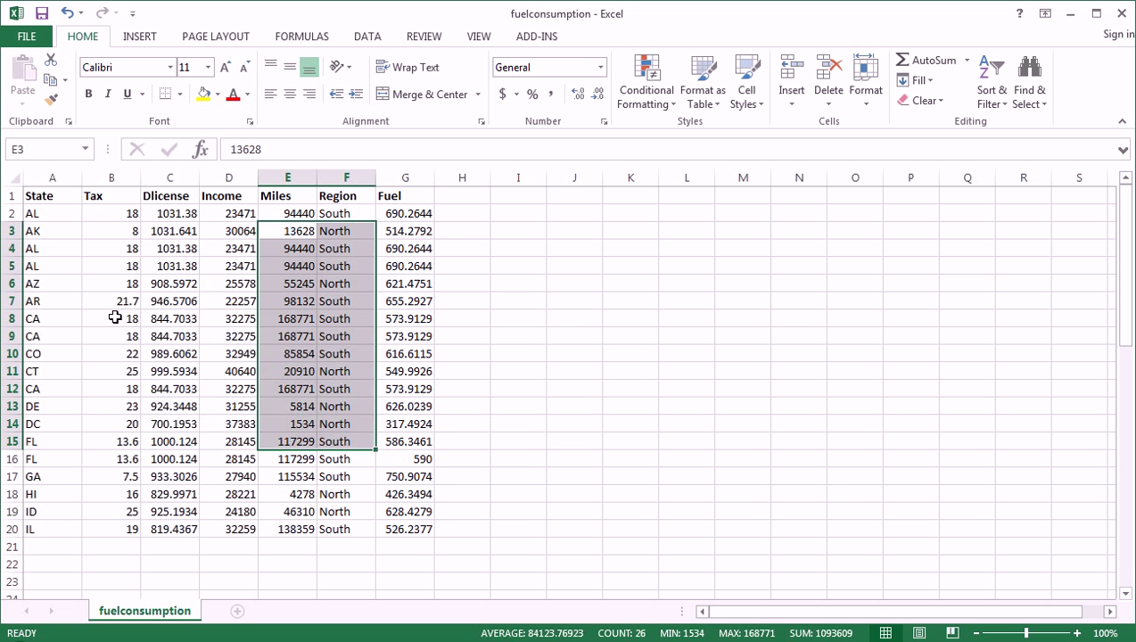
pyautogui.click(98, 318)
pyautogui.moveTo(33, 218); pyautogui.dragTo(25, 524)
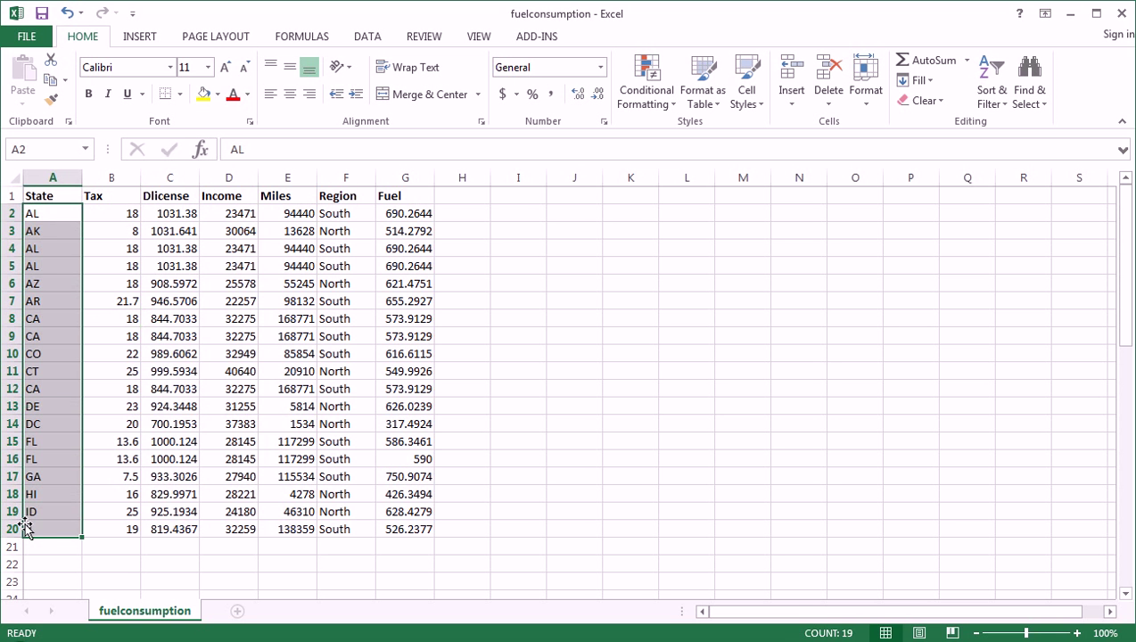
pyautogui.click(53, 213)
# Point out the repeated AL entries in cells A2, A4 and A5.
pyautogui.click(51, 230)
pyautogui.click(47, 248)
pyautogui.click(46, 265)
pyautogui.click(51, 284)
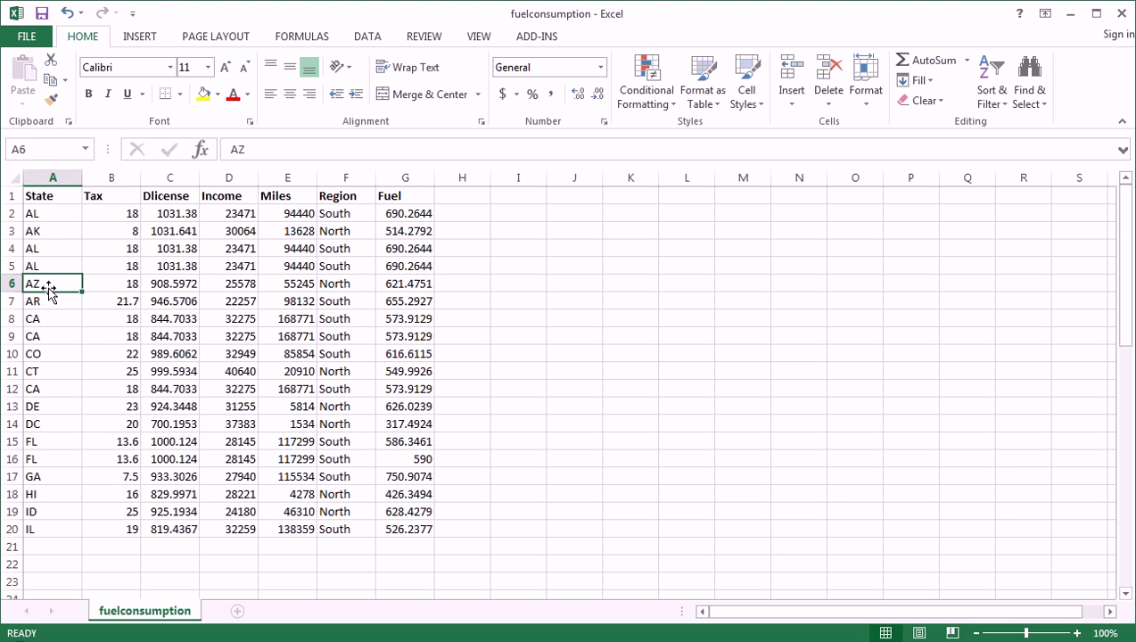
pyautogui.click(108, 325)
pyautogui.click(52, 215)
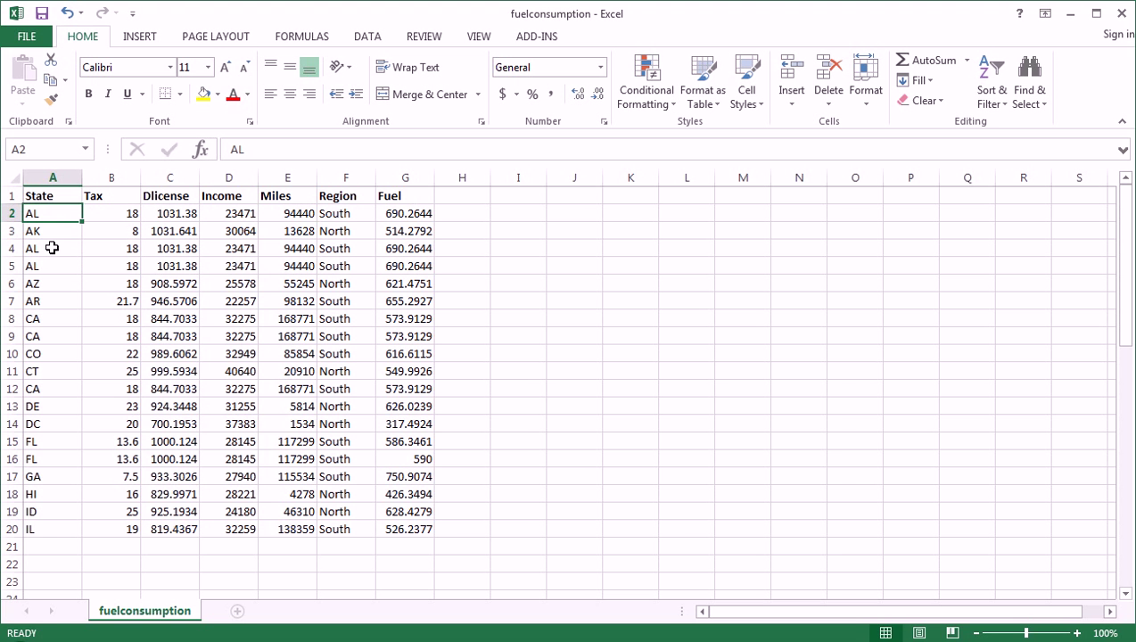
pyautogui.keyDown('ctrl'); pyautogui.click(53, 248); pyautogui.keyUp('ctrl')
pyautogui.keyDown('ctrl'); pyautogui.click(46, 265); pyautogui.keyUp('ctrl')
pyautogui.click(42, 214)
# Select A2:G2 plus A4:G5, the identical AL rows, and zoom in to 115%.
pyautogui.moveTo(41, 214); pyautogui.dragTo(393, 214)
pyautogui.moveTo(59, 250); pyautogui.dragTo(417, 267)
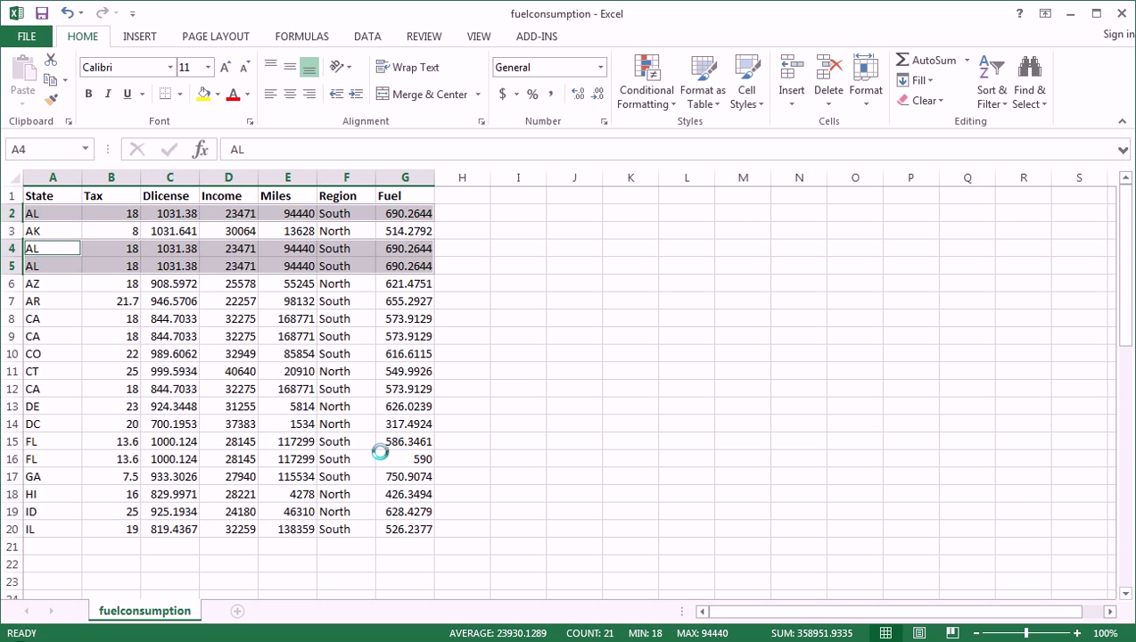
pyautogui.keyDown('ctrl'); pyautogui.scroll(1, 375, 450); pyautogui.keyUp('ctrl')
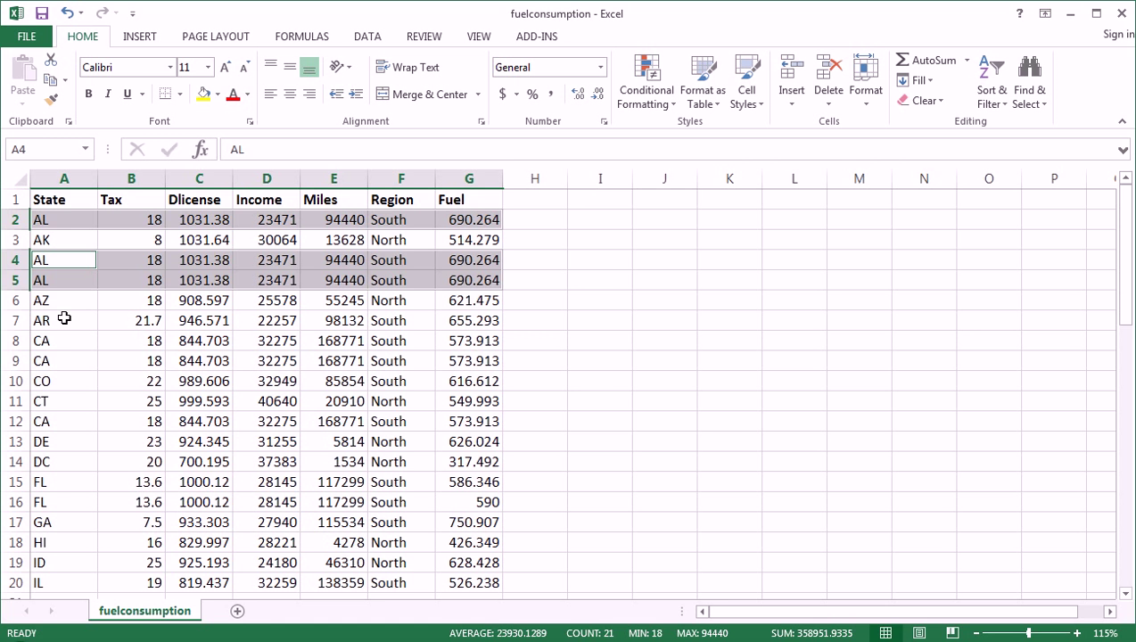
pyautogui.click(55, 347)
pyautogui.moveTo(16, 340); pyautogui.dragTo(19, 361)
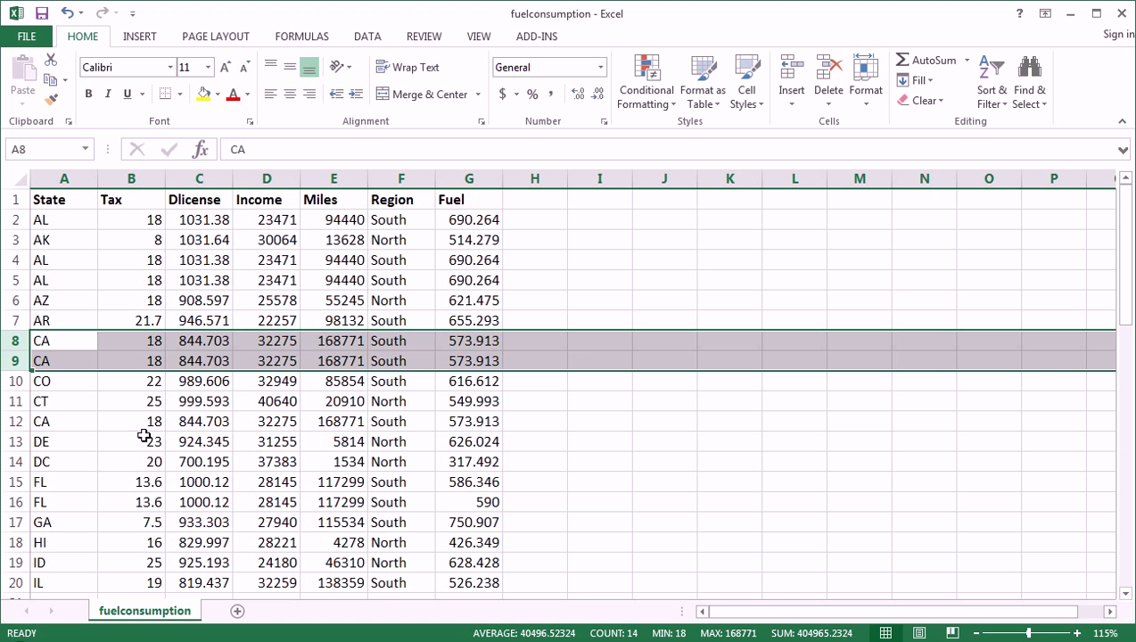
pyautogui.scroll(-1, 144, 435)
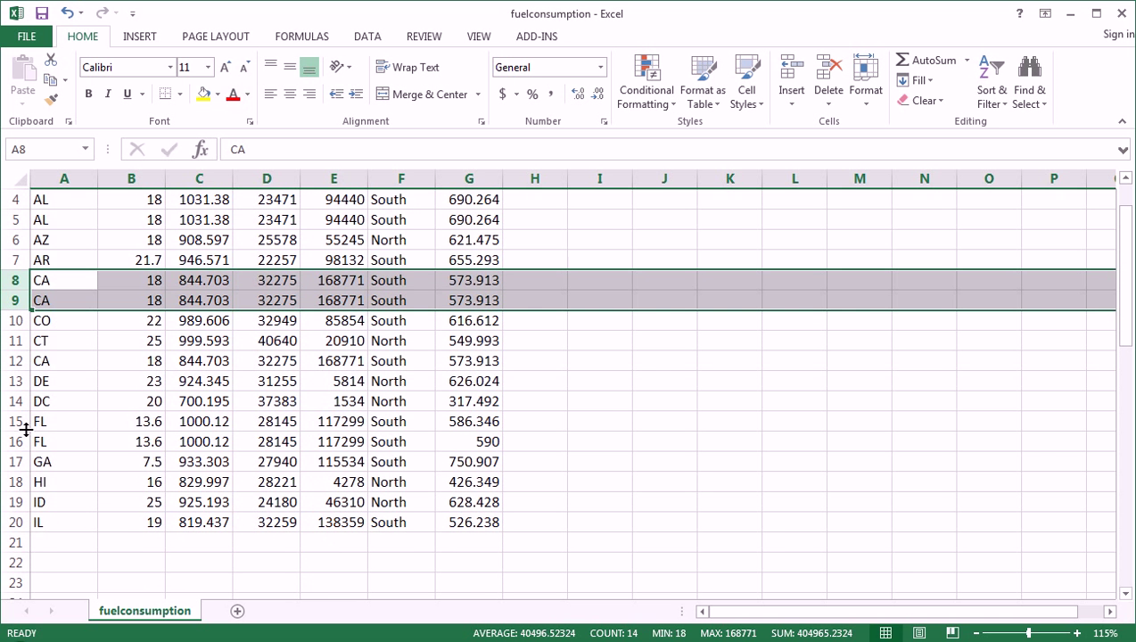
pyautogui.moveTo(15, 421); pyautogui.dragTo(14, 439)
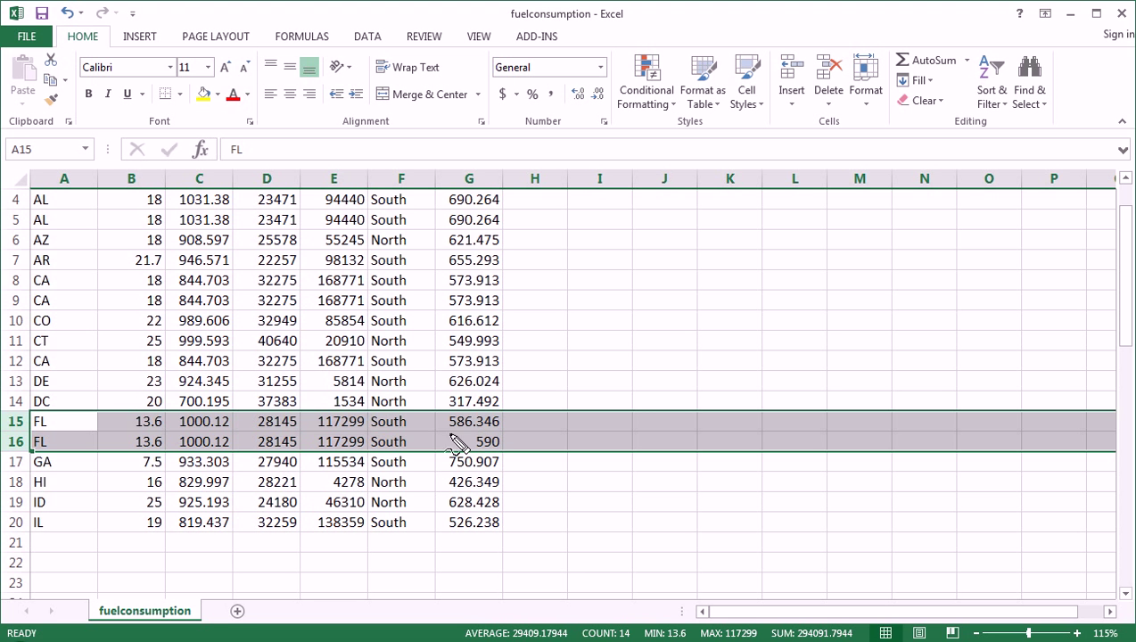
pyautogui.moveTo(431, 427)
pyautogui.mouseDown()
pyautogui.moveTo(459, 408)
pyautogui.moveTo(493, 419)
pyautogui.moveTo(510, 459)
pyautogui.moveTo(479, 466)
pyautogui.moveTo(438, 446)
pyautogui.moveTo(468, 443)
pyautogui.mouseUp()
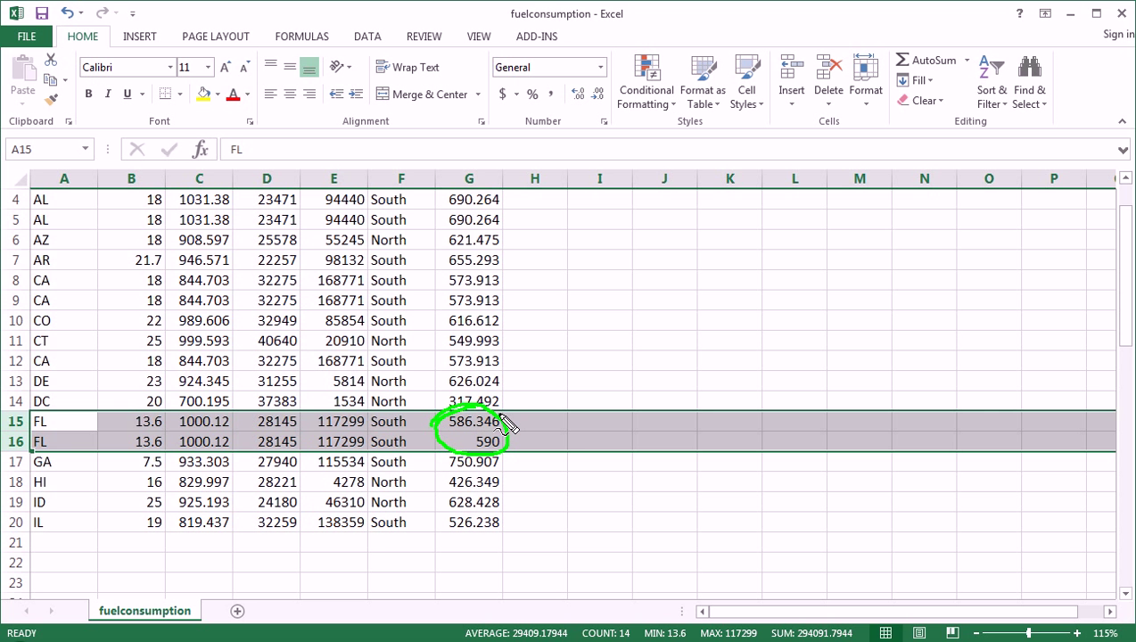
pyautogui.scroll(1, 362, 424)
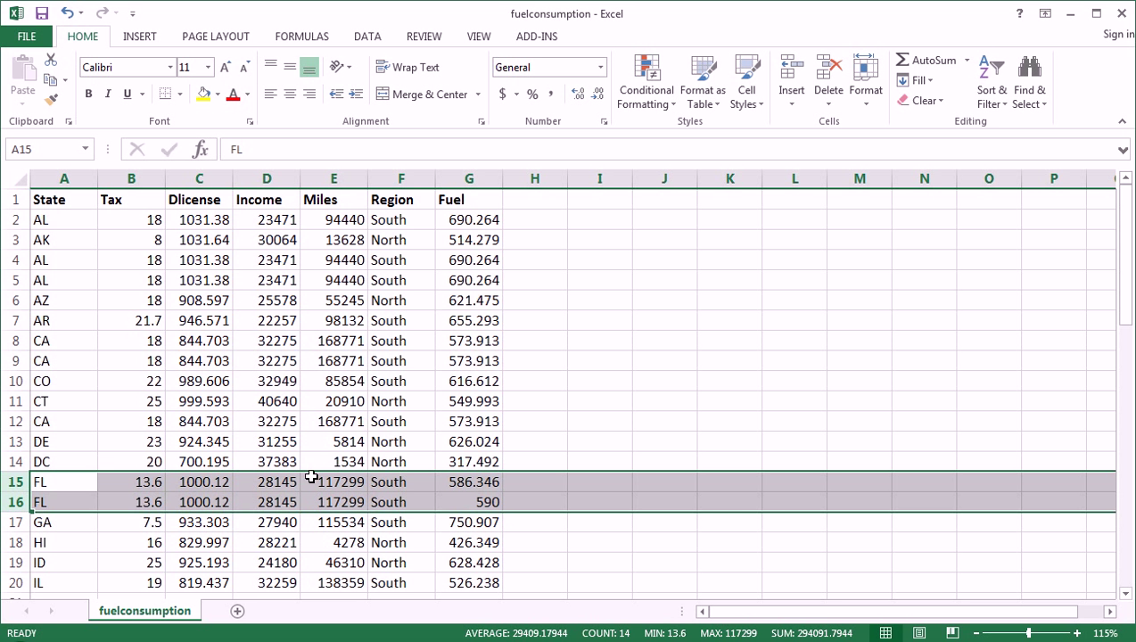
pyautogui.click(20, 260)
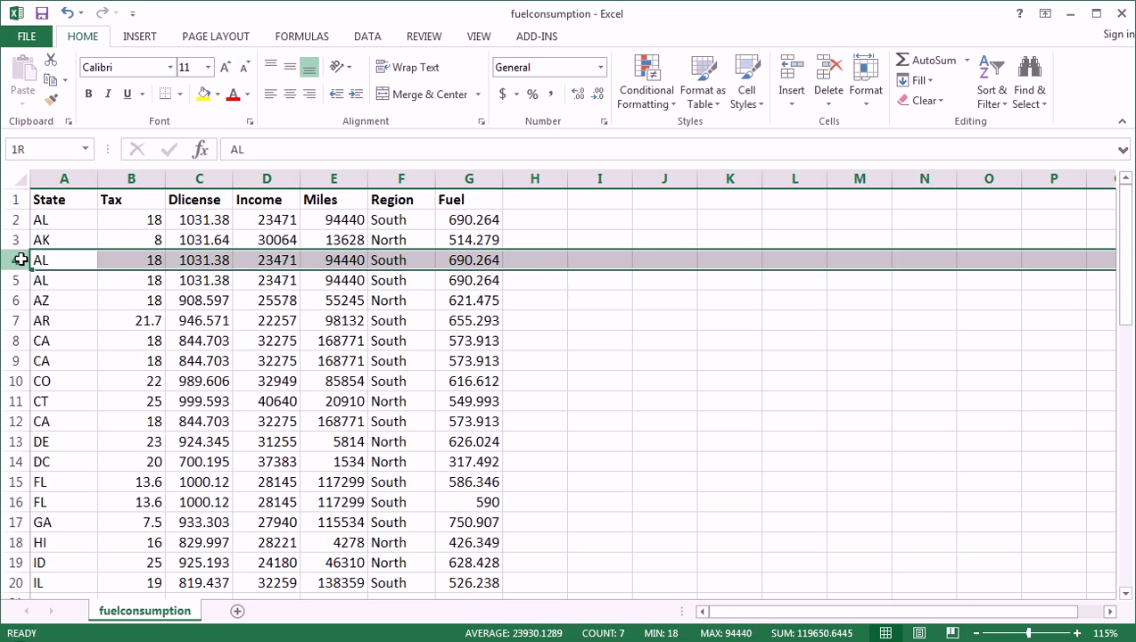
pyautogui.moveTo(19, 260); pyautogui.dragTo(21, 282)
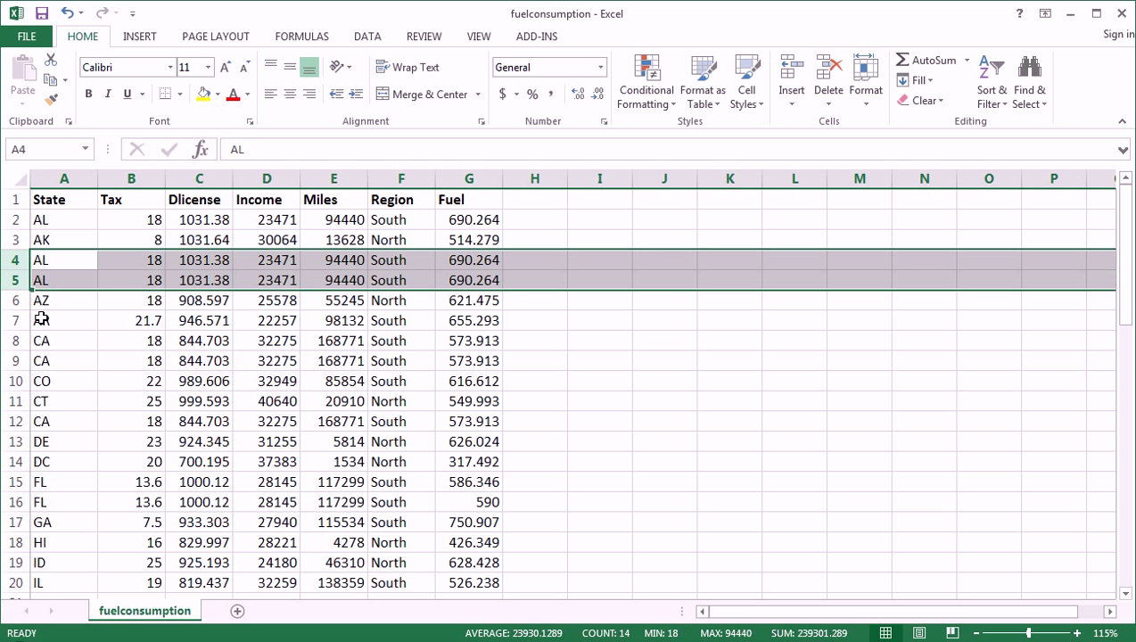
pyautogui.keyDown('ctrl'); pyautogui.click(19, 220); pyautogui.keyUp('ctrl')
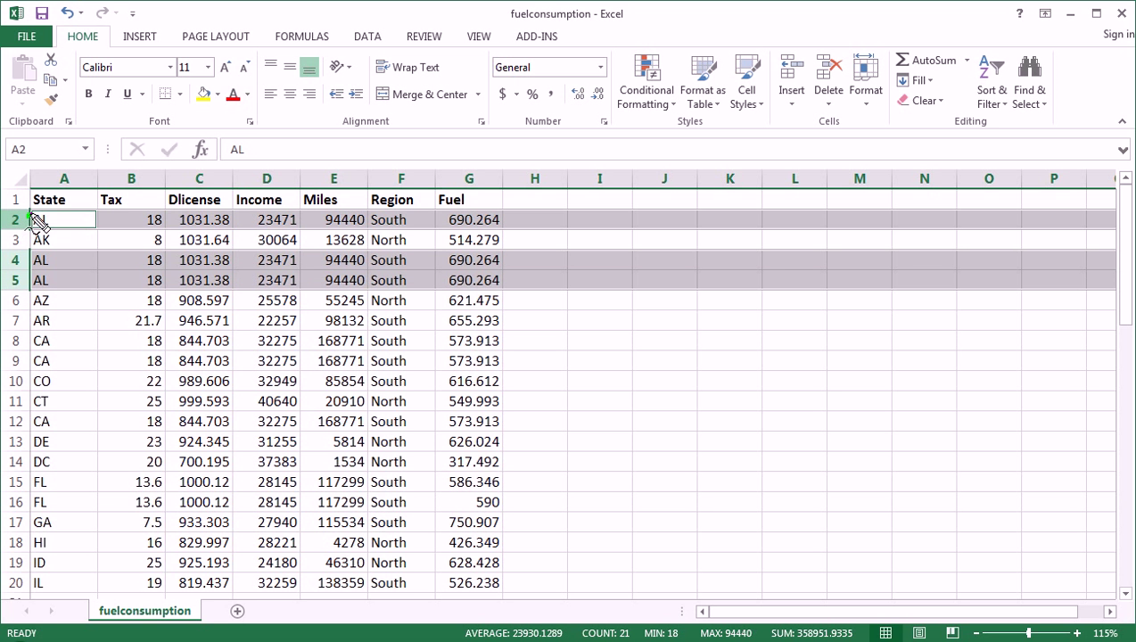
pyautogui.moveTo(24, 222)
pyautogui.mouseDown()
pyautogui.moveTo(93, 212)
pyautogui.moveTo(38, 225)
pyautogui.mouseUp()
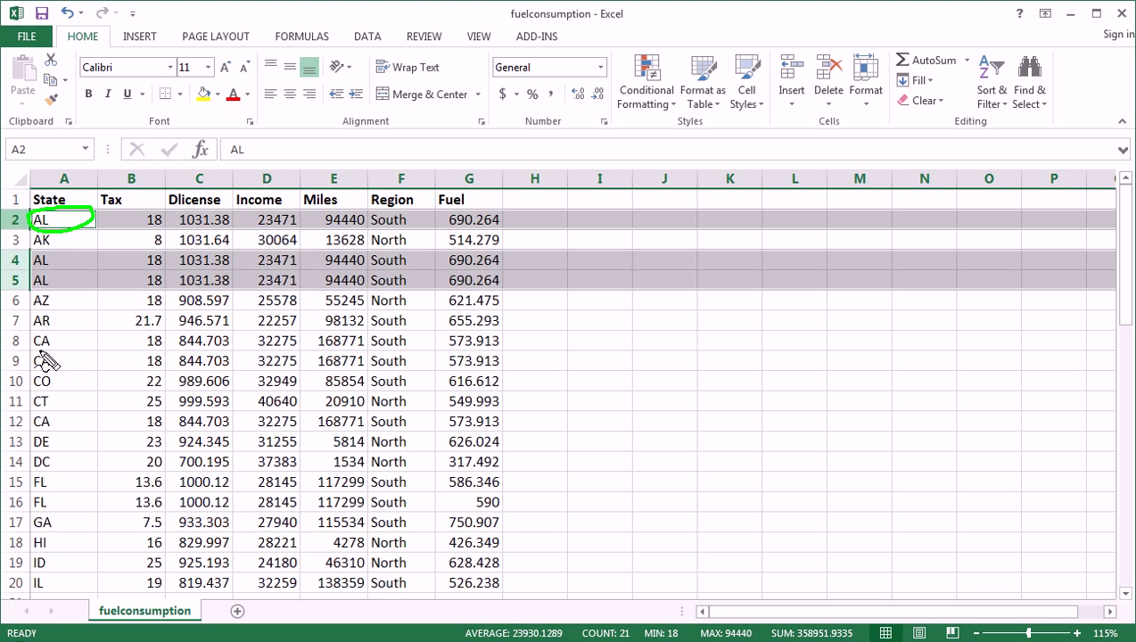
pyautogui.moveTo(23, 340)
pyautogui.mouseDown()
pyautogui.moveTo(70, 373)
pyautogui.moveTo(22, 367)
pyautogui.moveTo(16, 337)
pyautogui.mouseUp()
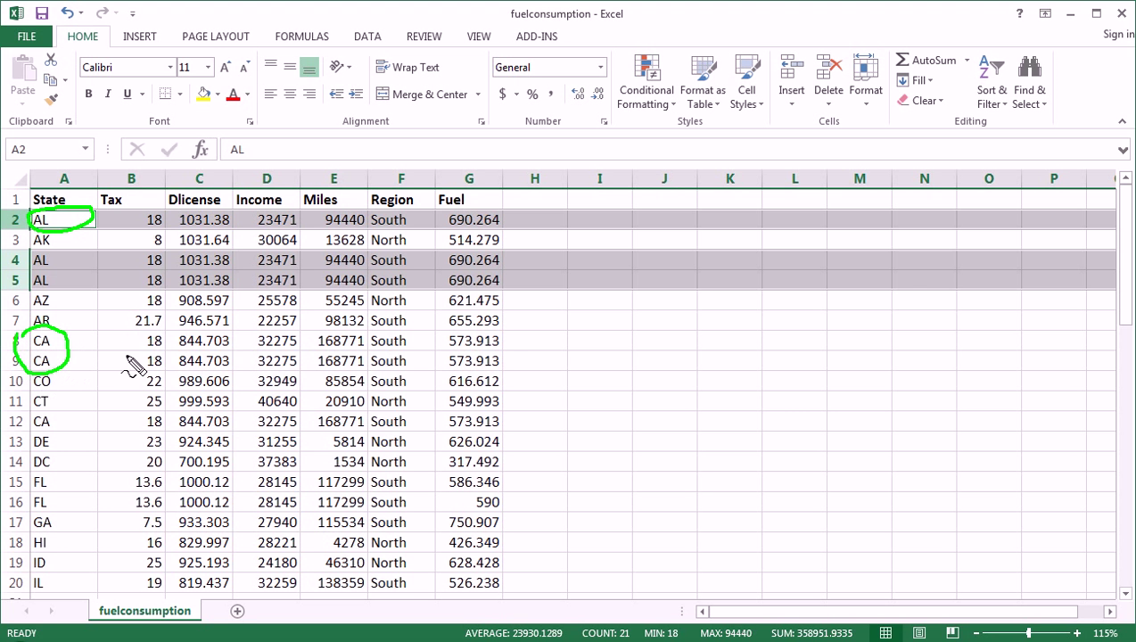
pyautogui.moveTo(134, 337)
pyautogui.mouseDown()
pyautogui.moveTo(385, 318)
pyautogui.moveTo(526, 353)
pyautogui.moveTo(309, 382)
pyautogui.moveTo(138, 384)
pyautogui.moveTo(125, 331)
pyautogui.mouseUp()
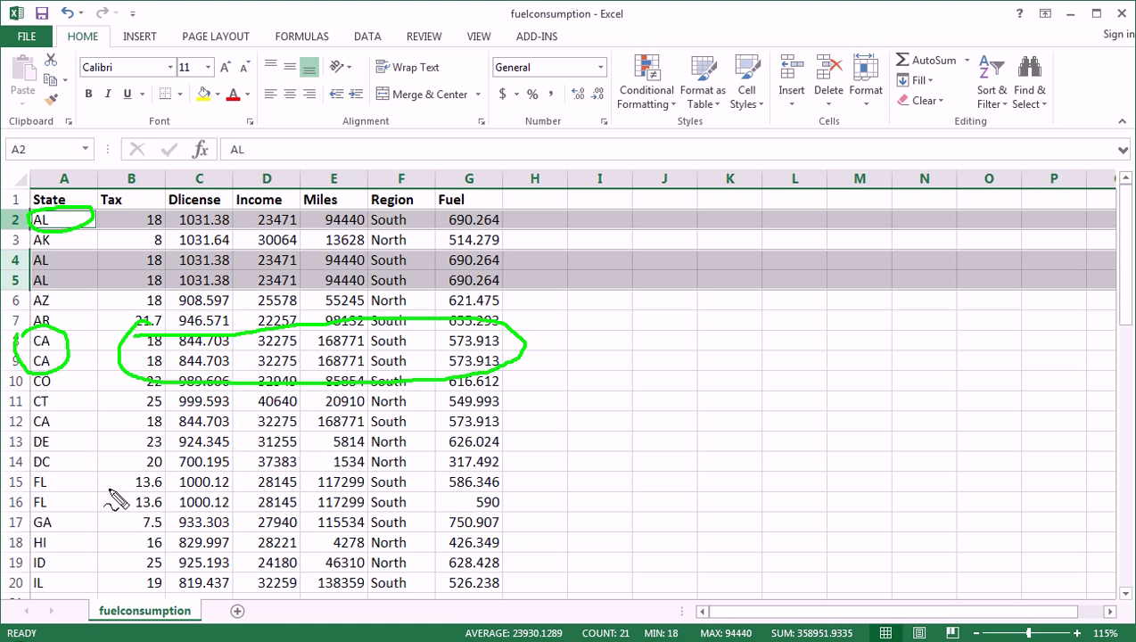
pyautogui.moveTo(31, 480)
pyautogui.mouseDown()
pyautogui.moveTo(63, 517)
pyautogui.moveTo(38, 480)
pyautogui.mouseUp()
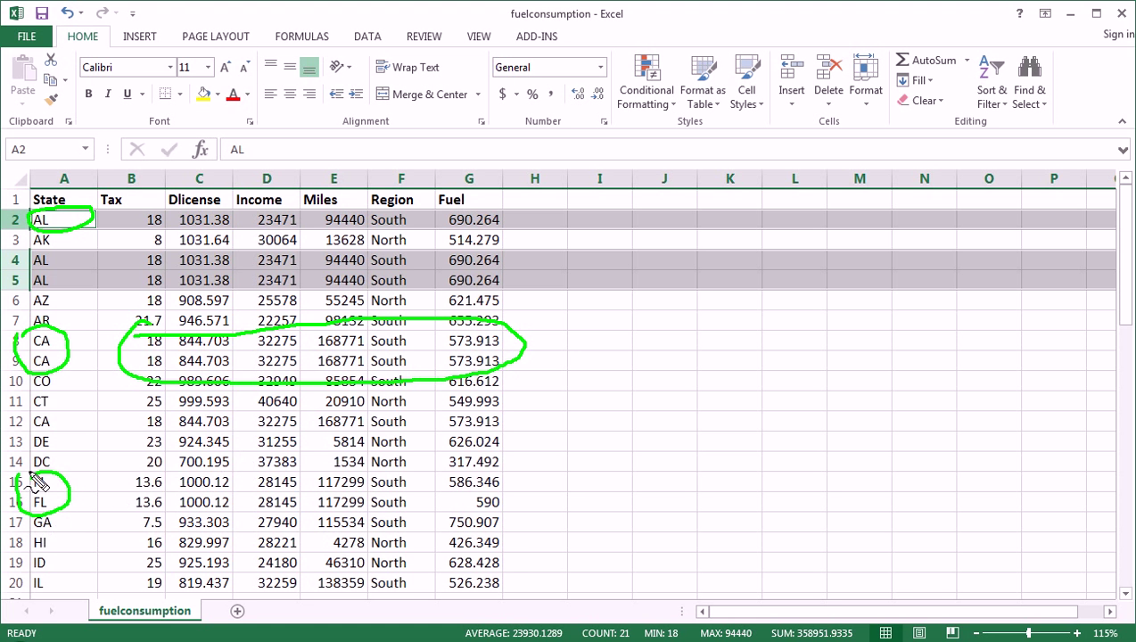
pyautogui.moveTo(430, 479)
pyautogui.mouseDown()
pyautogui.moveTo(510, 470)
pyautogui.moveTo(436, 472)
pyautogui.mouseUp()
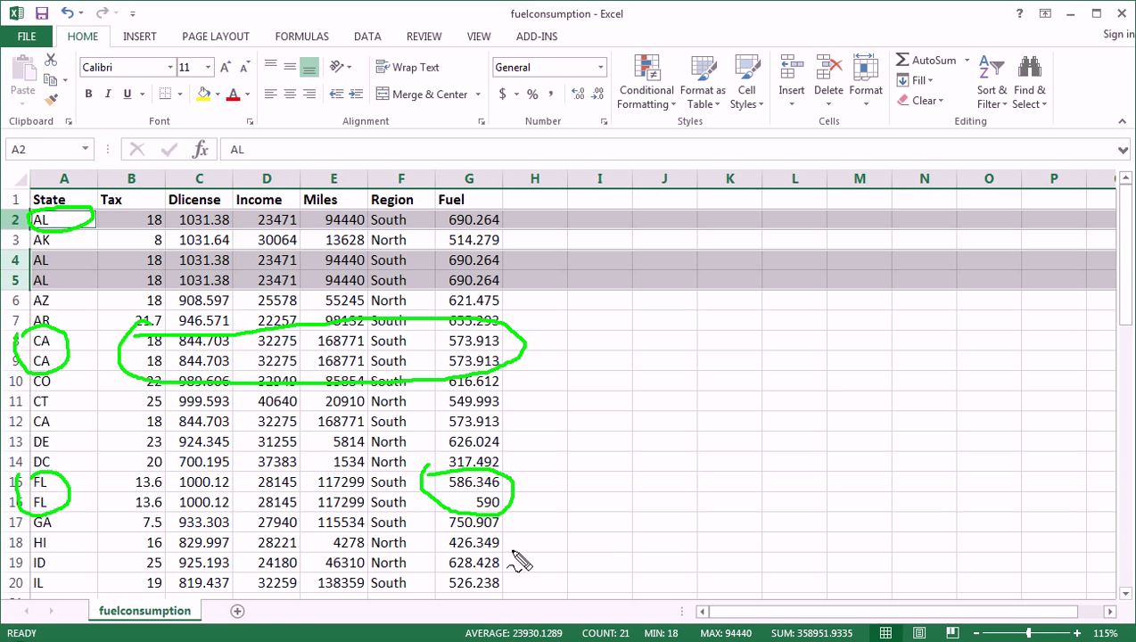
pyautogui.press('Escape')
pyautogui.click(361, 441)
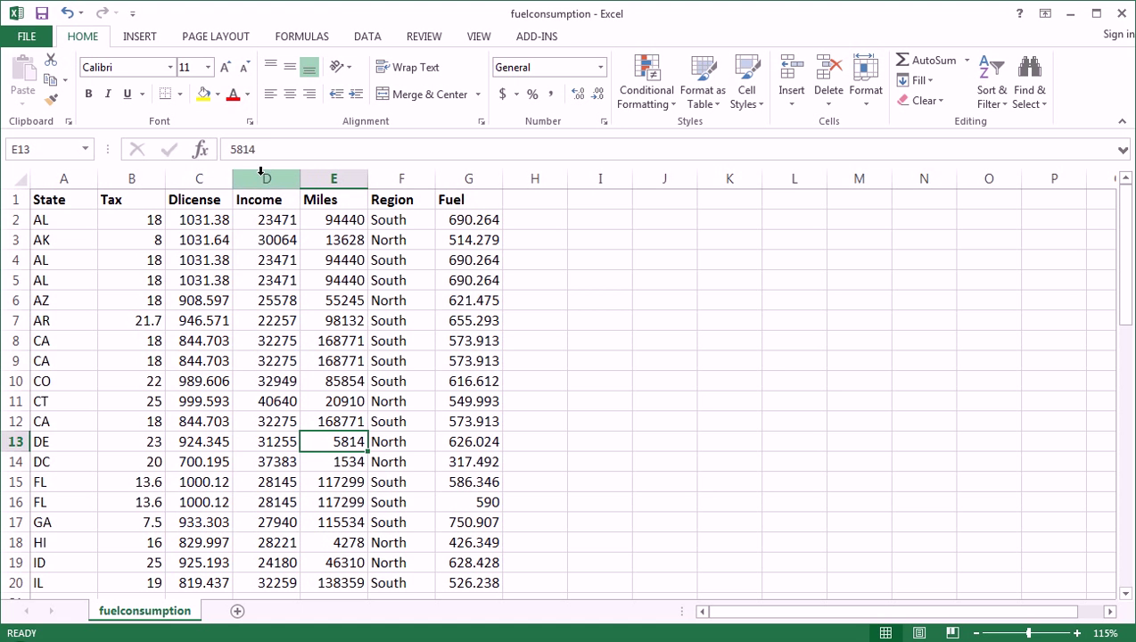
# Show the Data ribbon and mark the Remove Duplicates command in Data Tools.
pyautogui.moveTo(339, 40)
pyautogui.mouseDown()
pyautogui.moveTo(411, 36)
pyautogui.moveTo(366, 93)
pyautogui.moveTo(374, 44)
pyautogui.mouseUp()
pyautogui.click(367, 37)
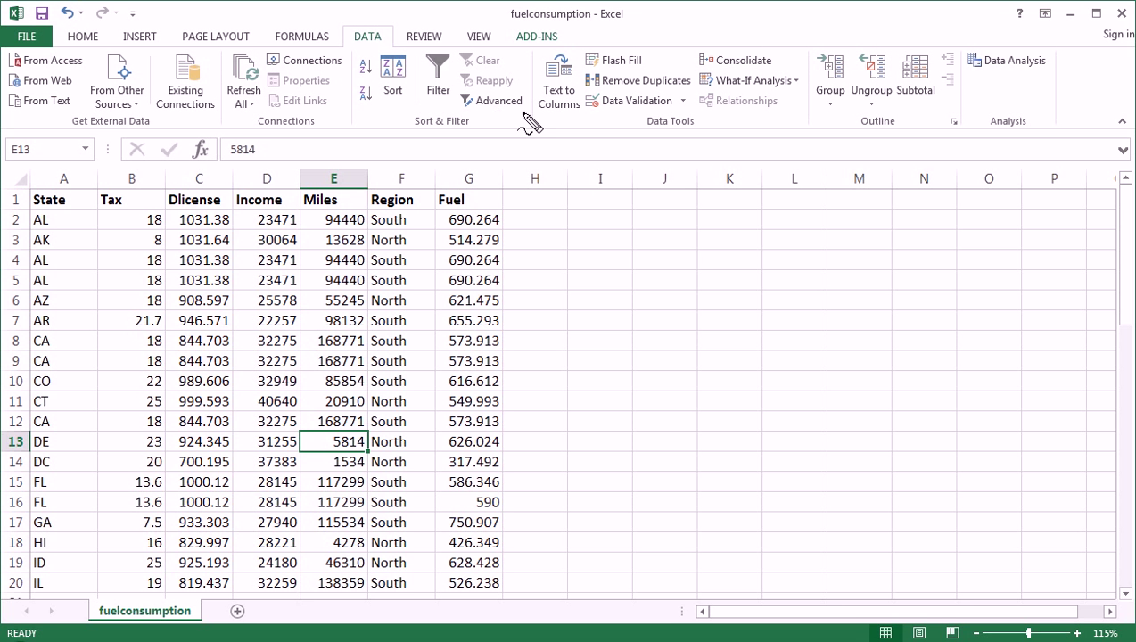
pyautogui.moveTo(571, 89)
pyautogui.mouseDown()
pyautogui.moveTo(653, 69)
pyautogui.moveTo(700, 90)
pyautogui.moveTo(575, 101)
pyautogui.mouseUp()
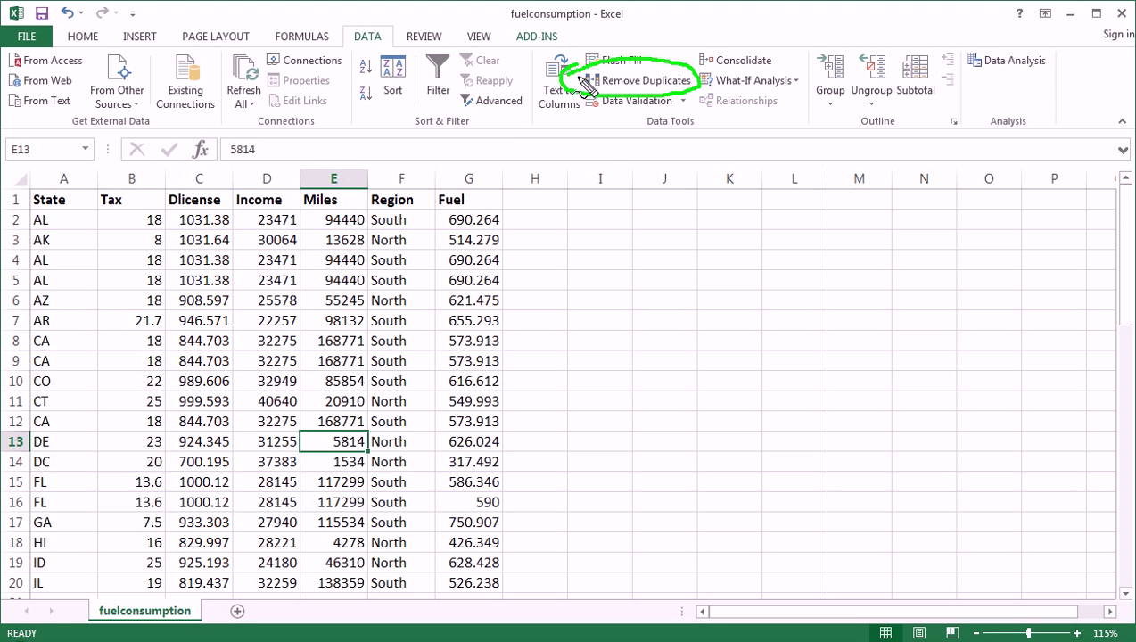
pyautogui.press('Escape')
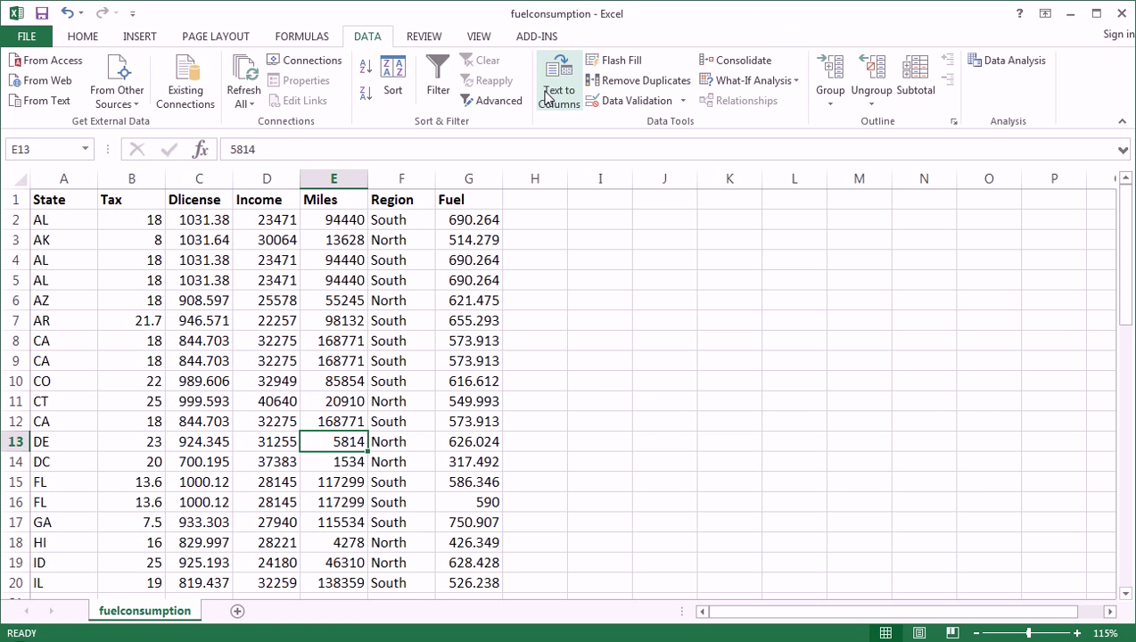
# Preview and cancel Remove Duplicates, then select the full table A1:G20 including headers.
pyautogui.click(629, 82)
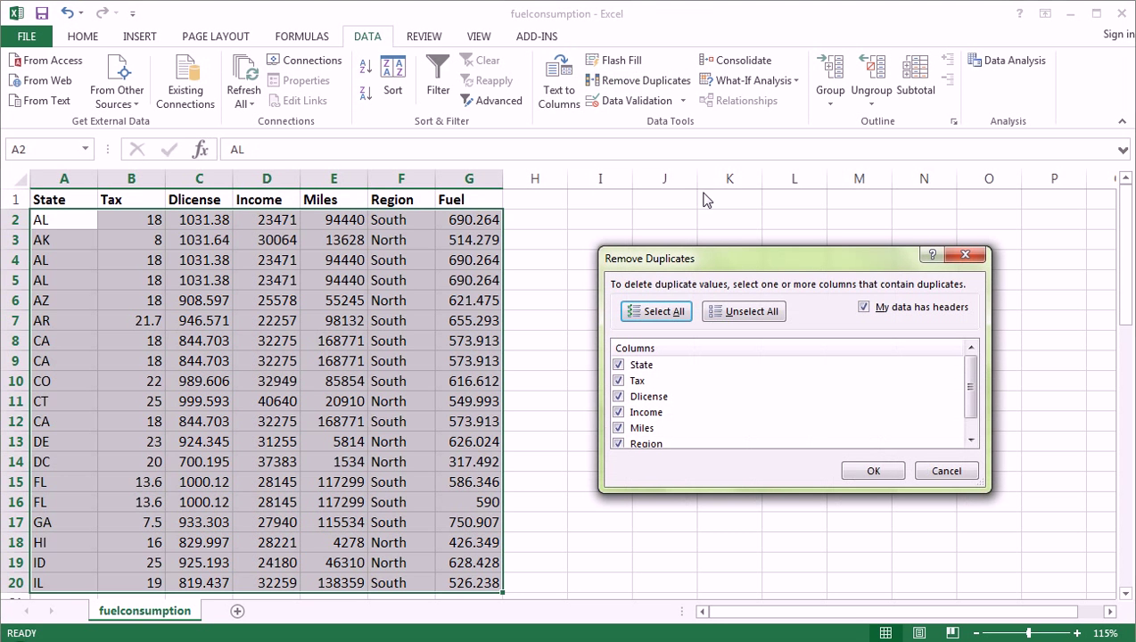
pyautogui.click(965, 254)
pyautogui.click(665, 300)
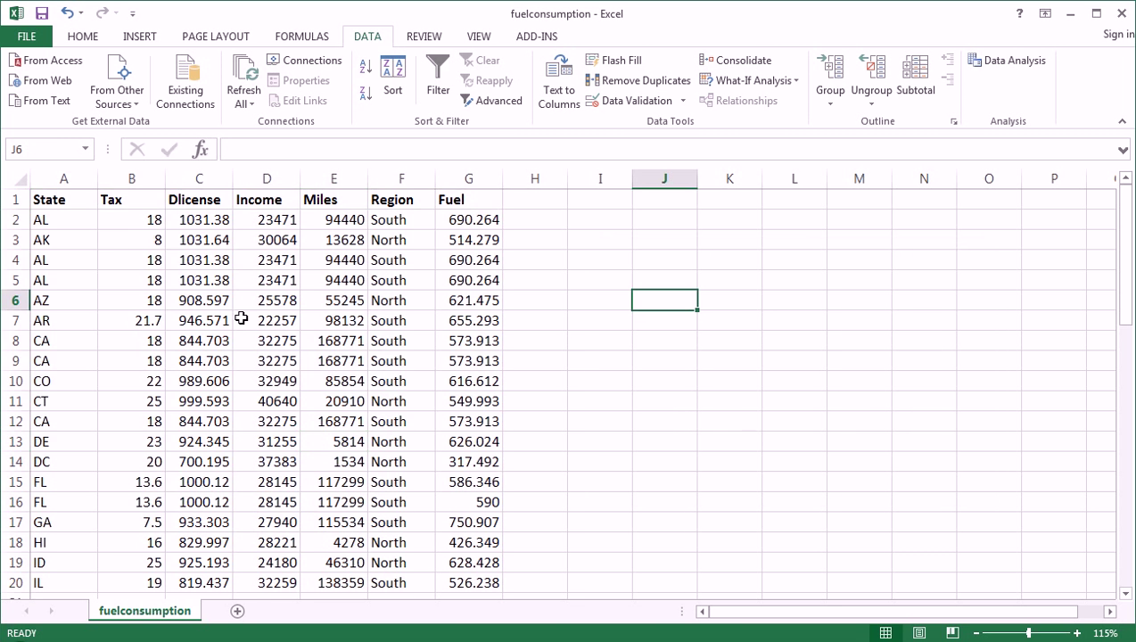
pyautogui.moveTo(76, 199); pyautogui.dragTo(472, 576)
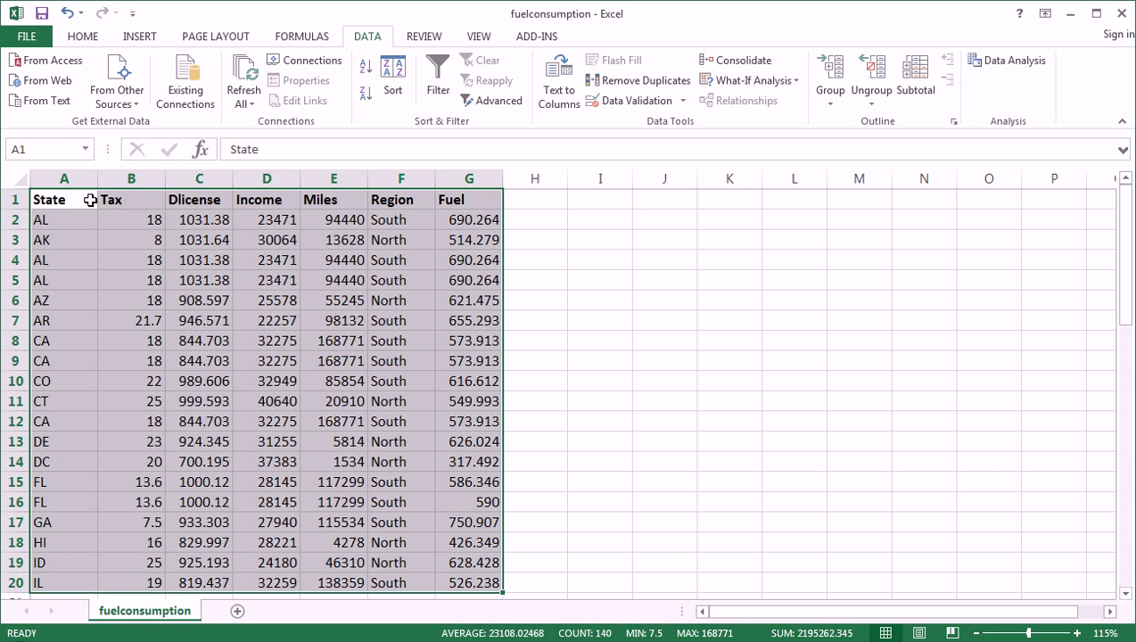
# Remove duplicates across all columns with 'My data has headers' checked, deleting 4 rows and leaving 15 unique.
pyautogui.click(612, 80)
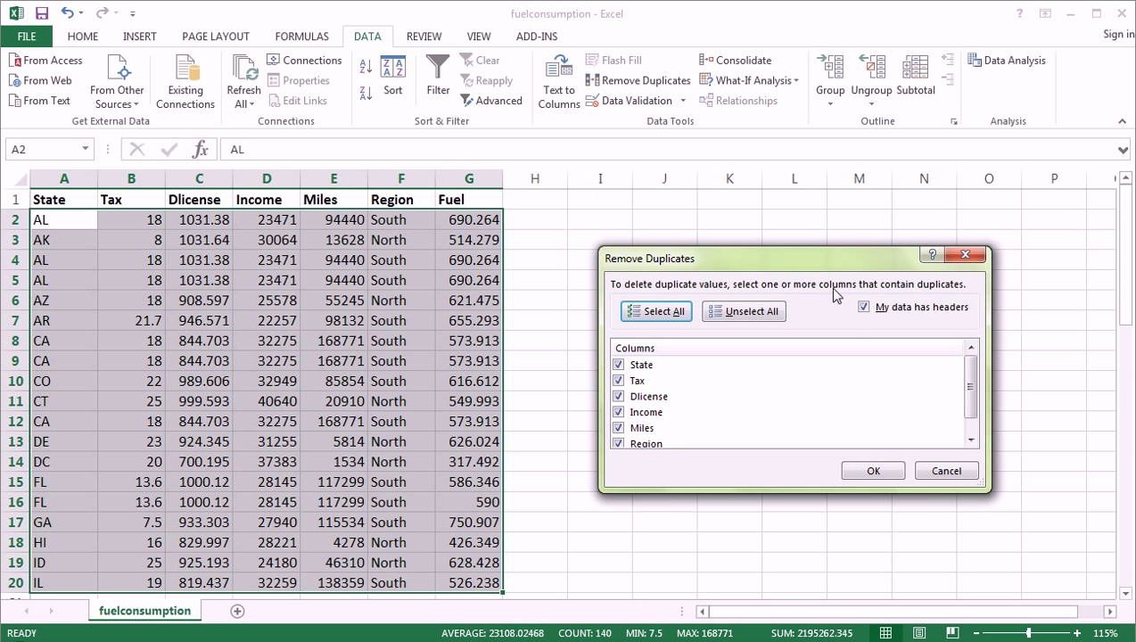
pyautogui.click(864, 307)
pyautogui.click(864, 306)
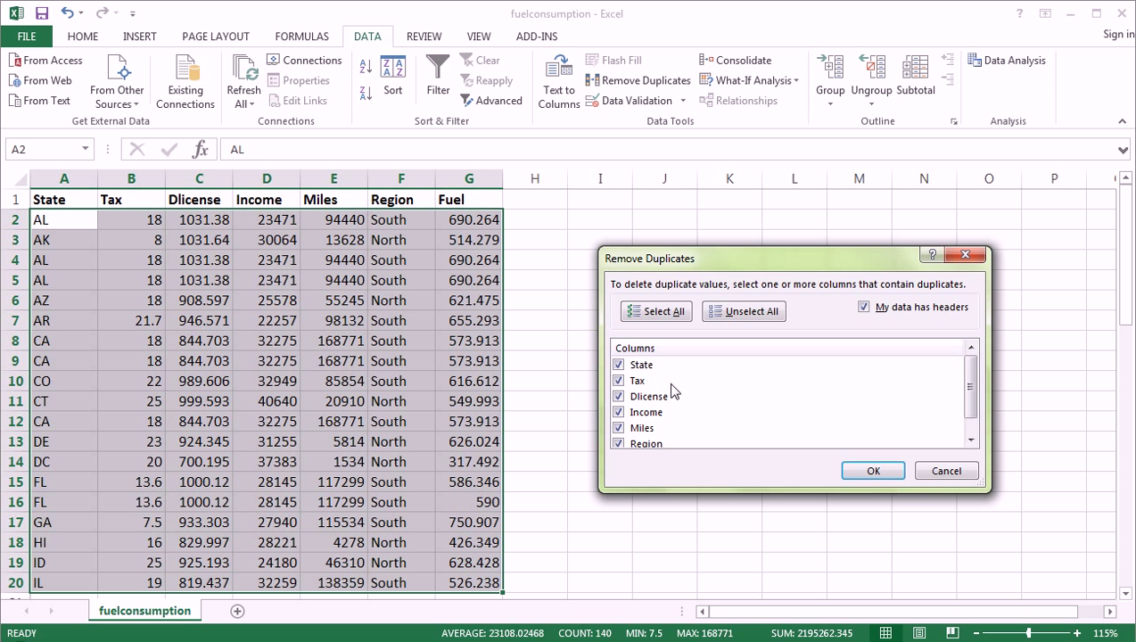
pyautogui.scroll(-1, 722, 385)
pyautogui.scroll(1, 722, 385)
pyautogui.scroll(-1, 724, 387)
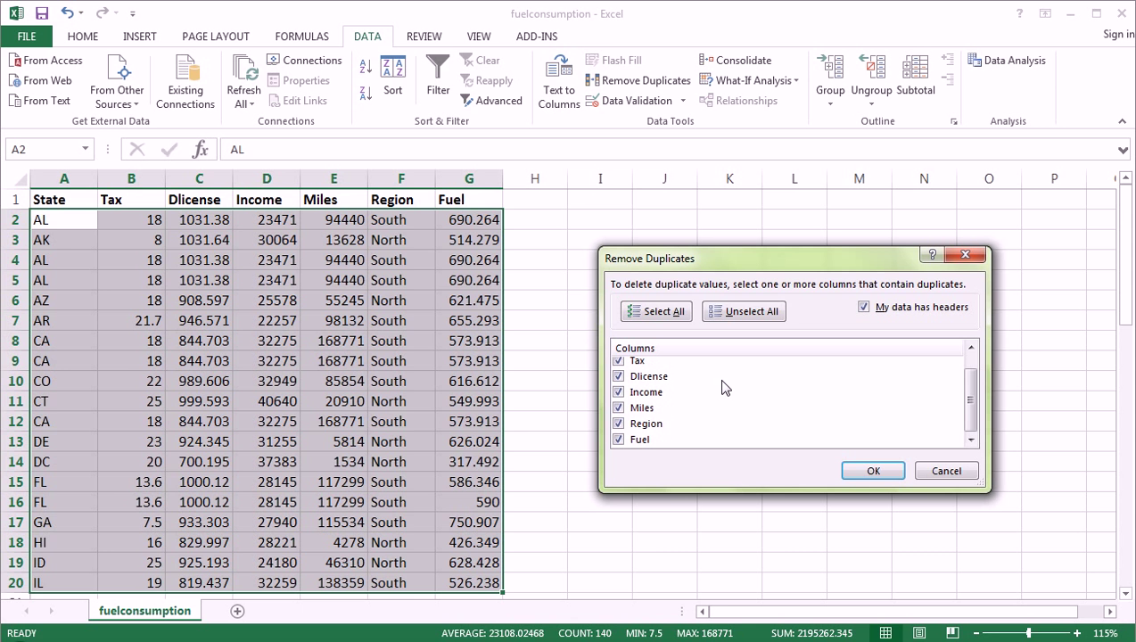
pyautogui.click(873, 471)
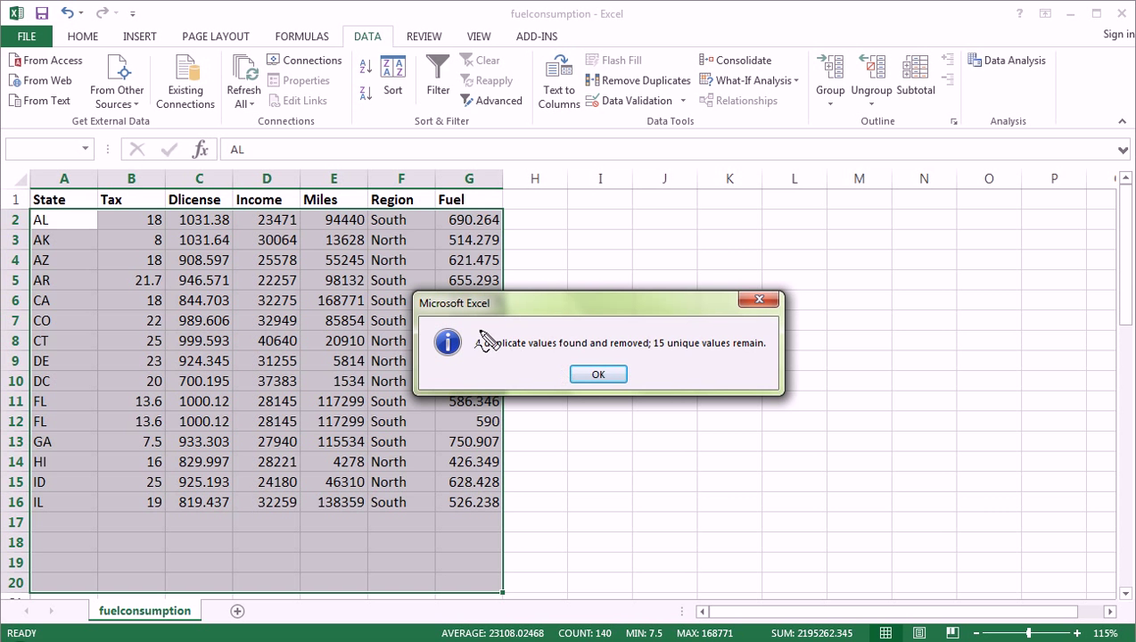
pyautogui.moveTo(477, 330)
pyautogui.mouseDown()
pyautogui.moveTo(775, 357)
pyautogui.moveTo(644, 375)
pyautogui.moveTo(459, 366)
pyautogui.moveTo(480, 332)
pyautogui.mouseUp()
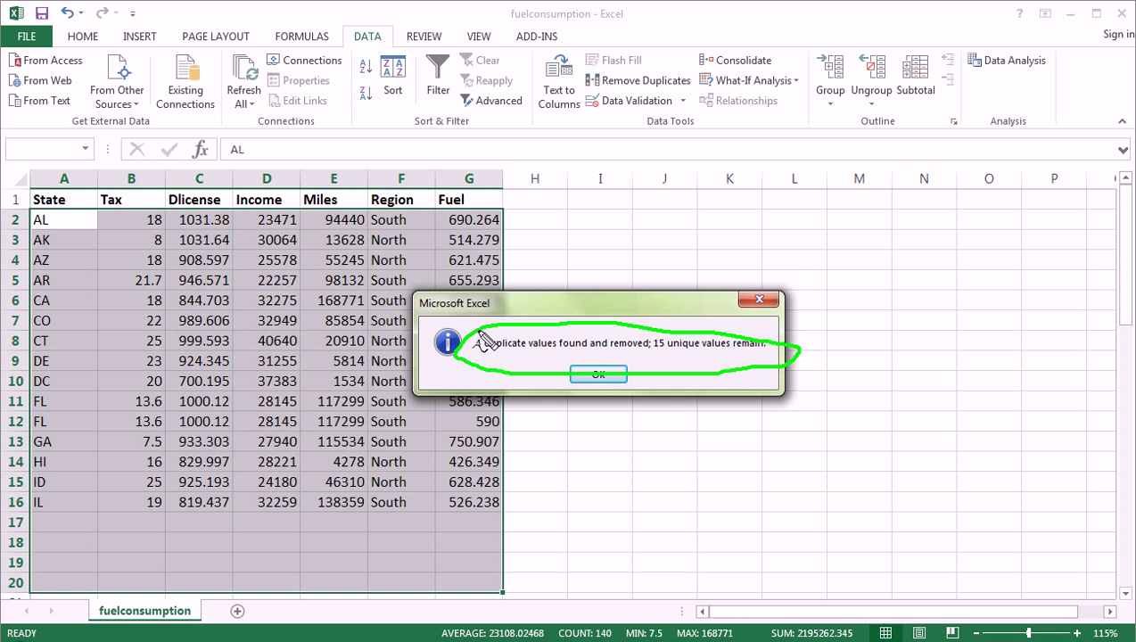
# Close the result message and select row 2, now the only AL record.
pyautogui.click(606, 374)
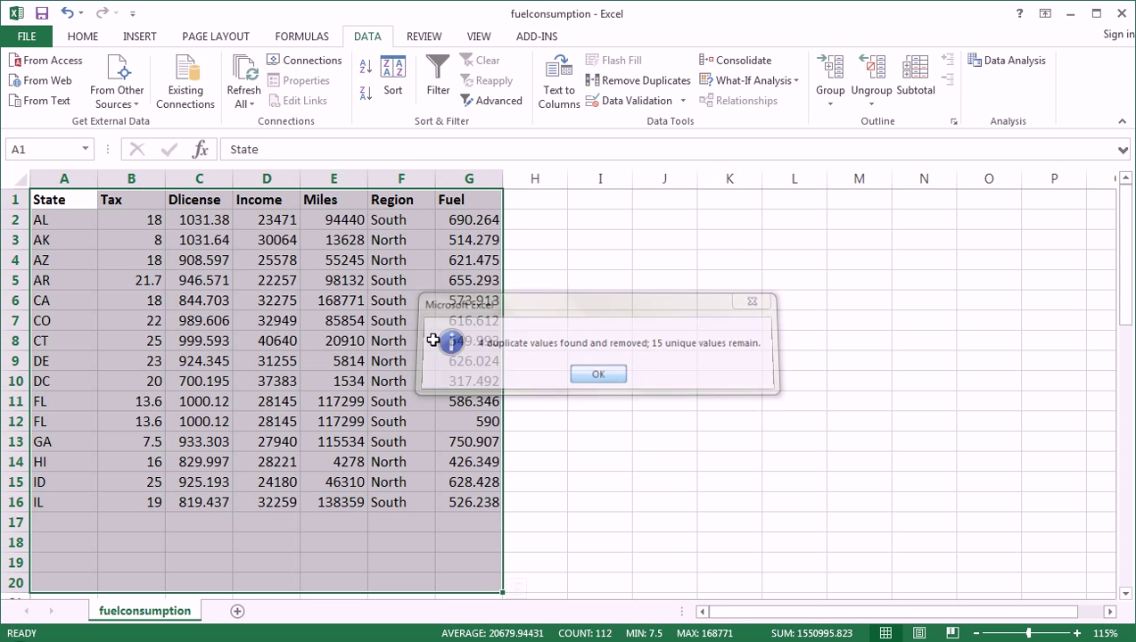
pyautogui.moveTo(7, 187)
pyautogui.mouseDown()
pyautogui.moveTo(445, 179)
pyautogui.moveTo(379, 223)
pyautogui.moveTo(109, 221)
pyautogui.moveTo(27, 195)
pyautogui.mouseUp()
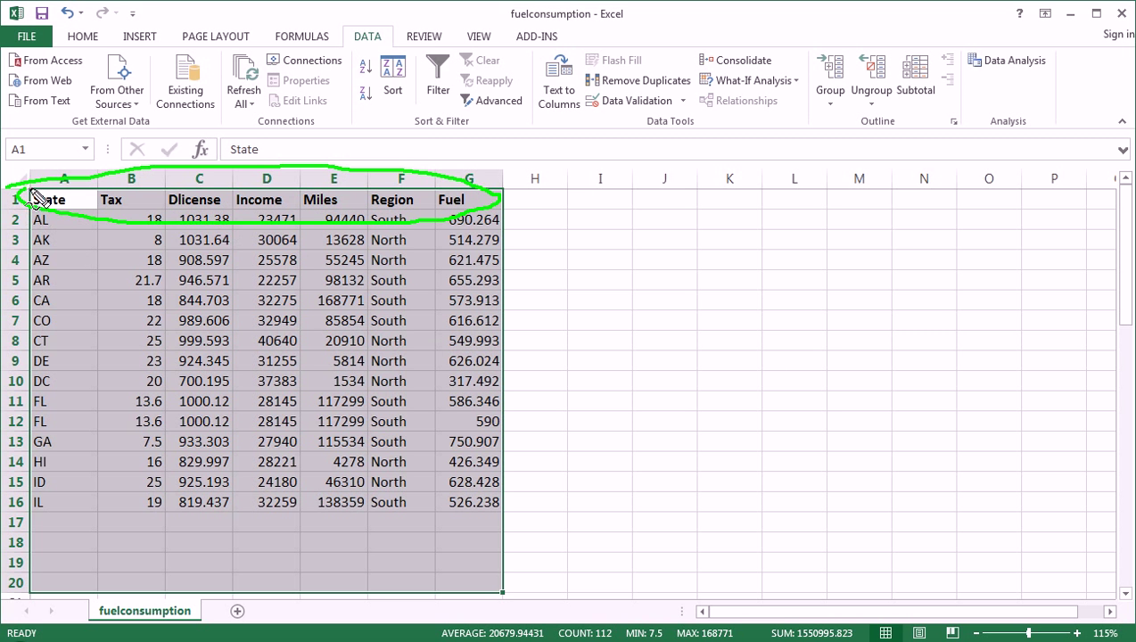
pyautogui.click(83, 234)
pyautogui.click(75, 218)
pyautogui.click(7, 220)
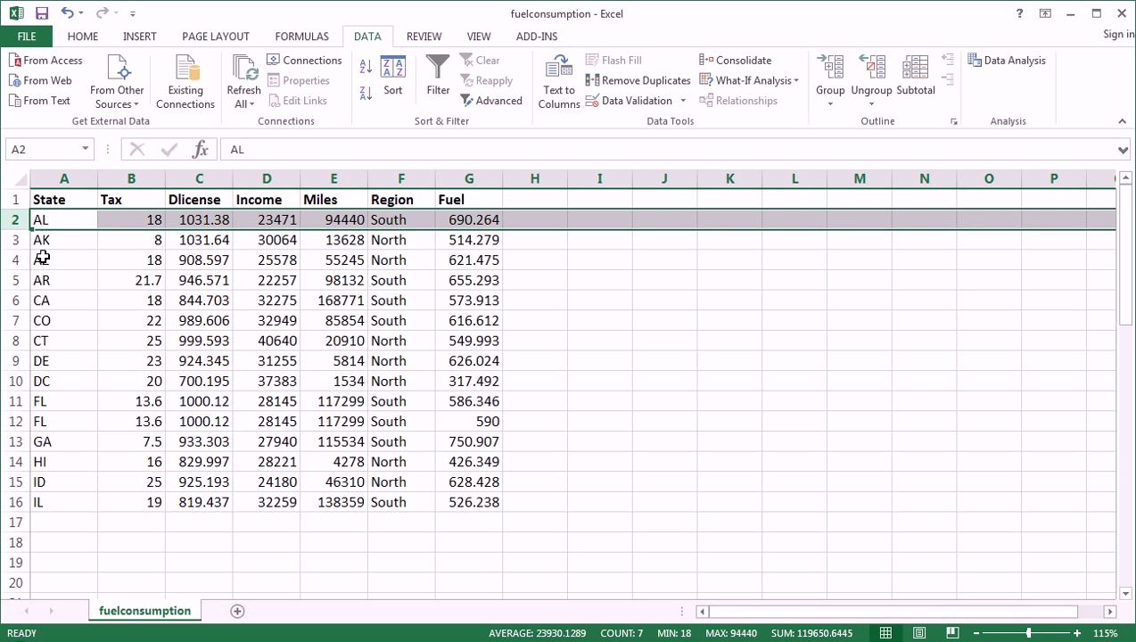
pyautogui.click(15, 304)
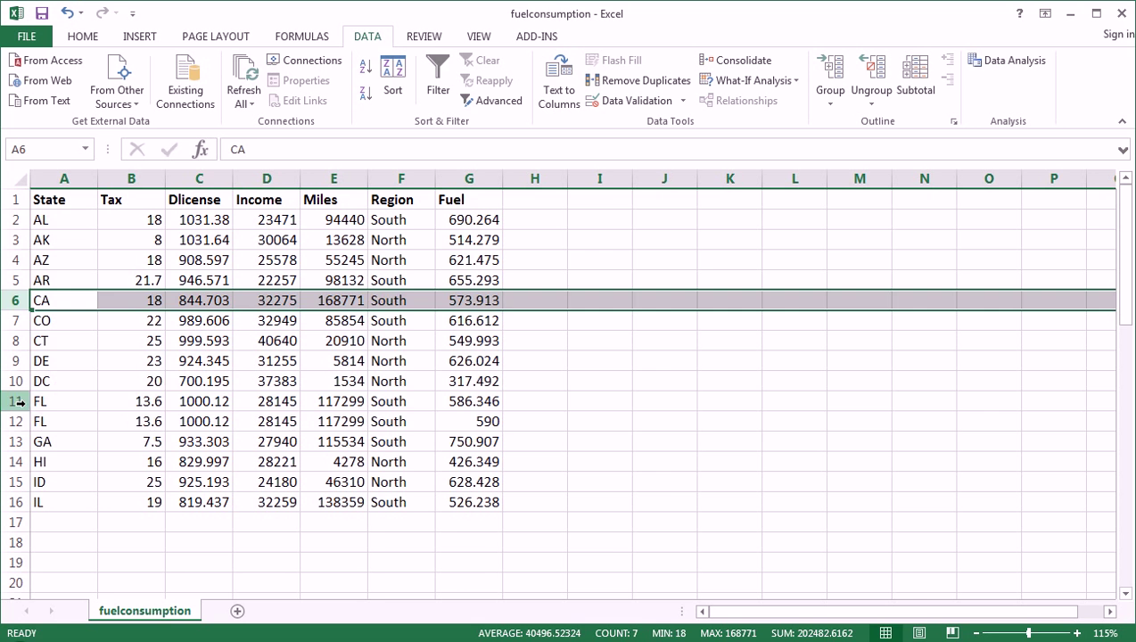
pyautogui.moveTo(18, 401); pyautogui.dragTo(17, 422)
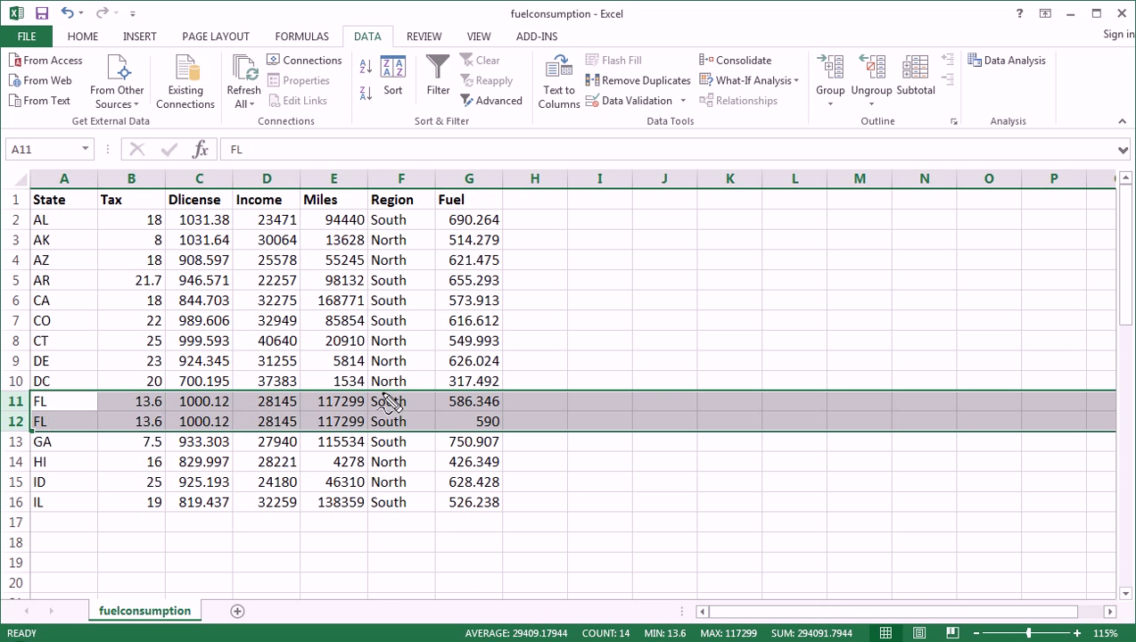
pyautogui.moveTo(433, 393)
pyautogui.mouseDown()
pyautogui.moveTo(520, 406)
pyautogui.moveTo(508, 432)
pyautogui.moveTo(436, 419)
pyautogui.moveTo(452, 393)
pyautogui.mouseUp()
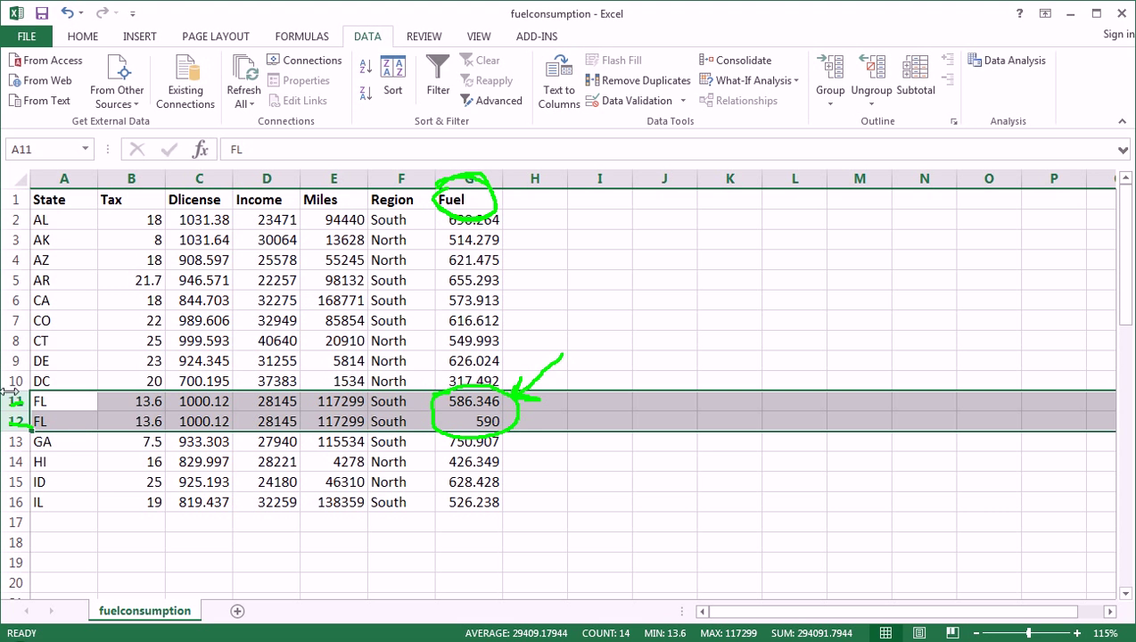
pyautogui.moveTo(71, 385)
pyautogui.mouseDown()
pyautogui.moveTo(16, 412)
pyautogui.moveTo(76, 396)
pyautogui.mouseUp()
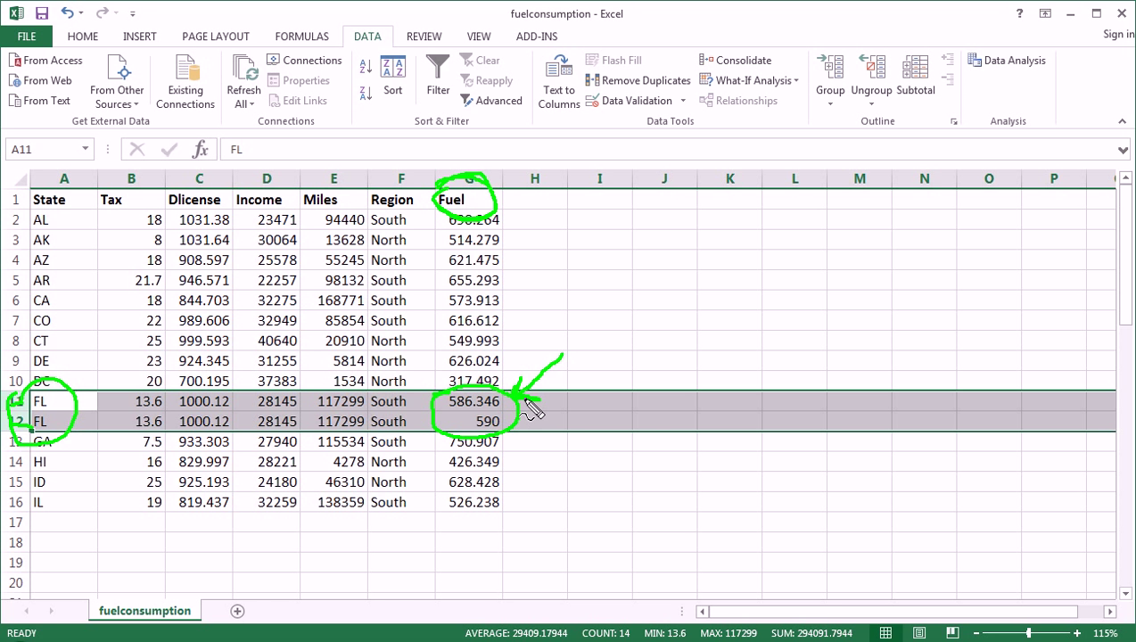
pyautogui.moveTo(453, 413); pyautogui.dragTo(482, 412)
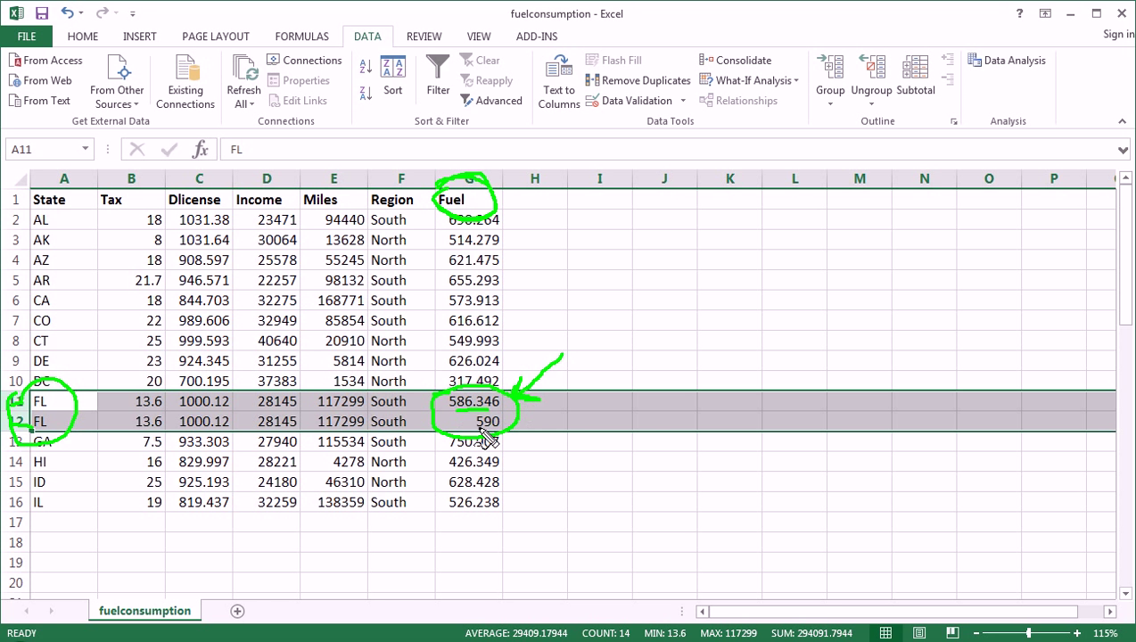